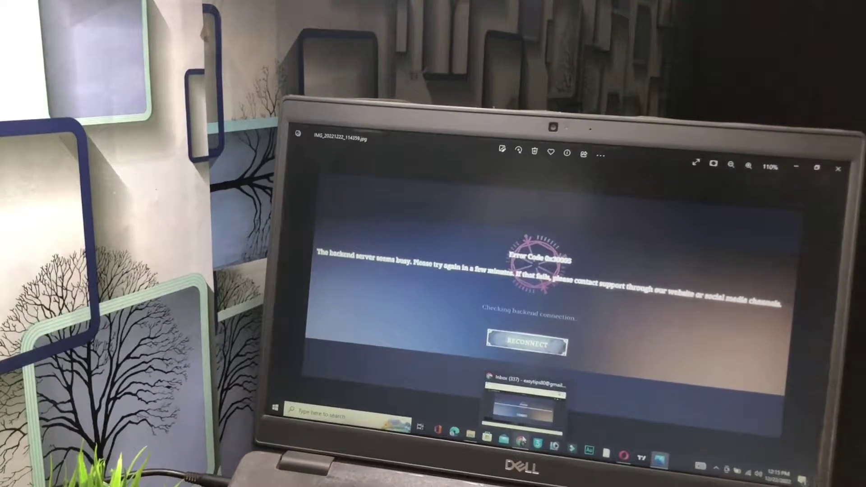
# Step: Close the Gmail error screenshot viewer and the Downloads folder window to reveal the desktop
pyautogui.moveTo(470, 433)
pyautogui.click(474, 402)
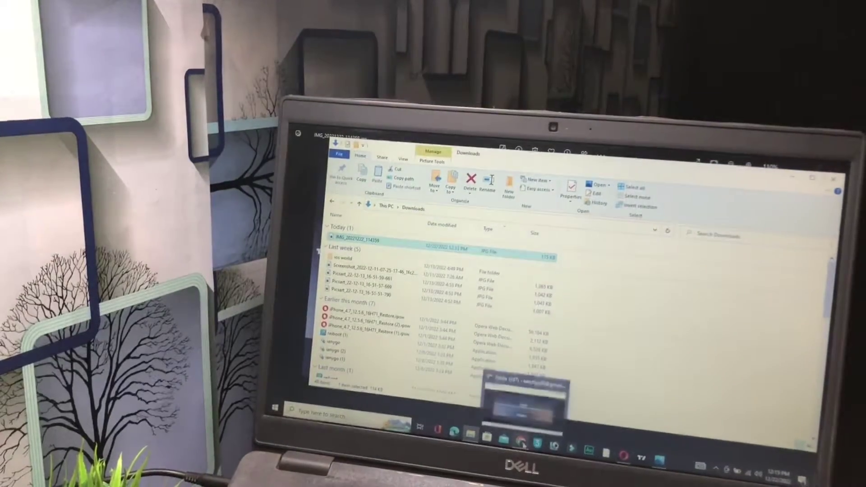
pyautogui.click(521, 399)
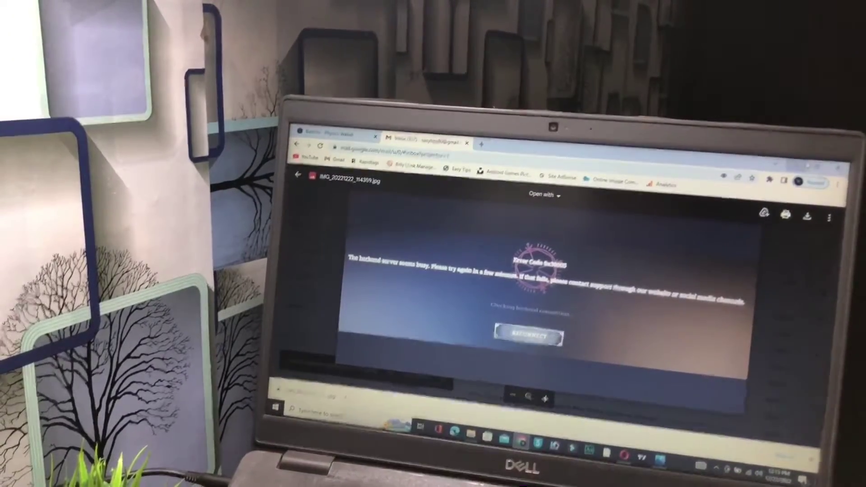
pyautogui.moveTo(487, 438)
pyautogui.click(504, 440)
pyautogui.click(803, 165)
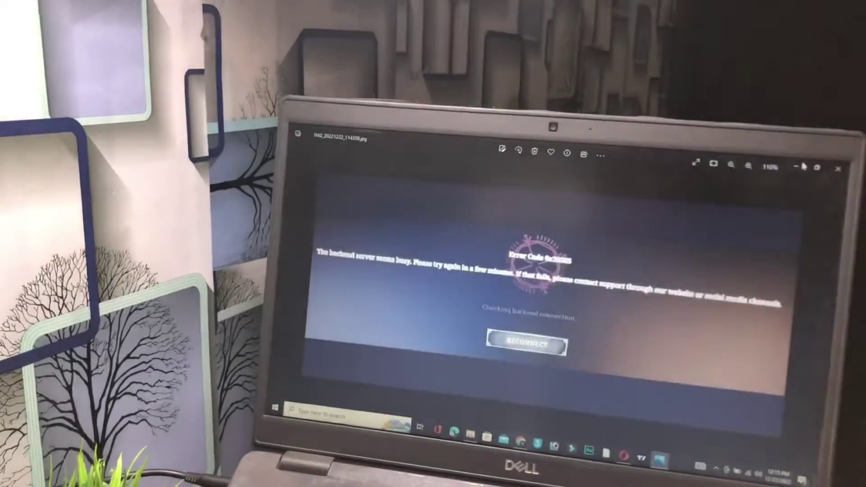
pyautogui.click(487, 439)
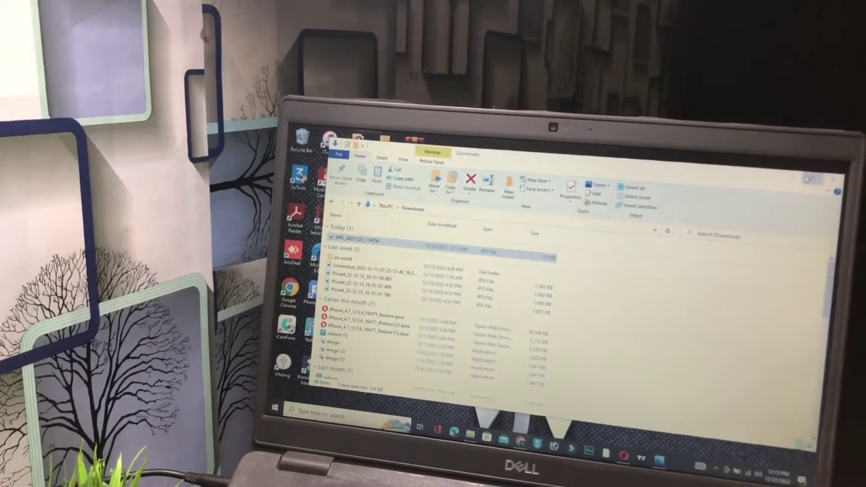
pyautogui.click(794, 177)
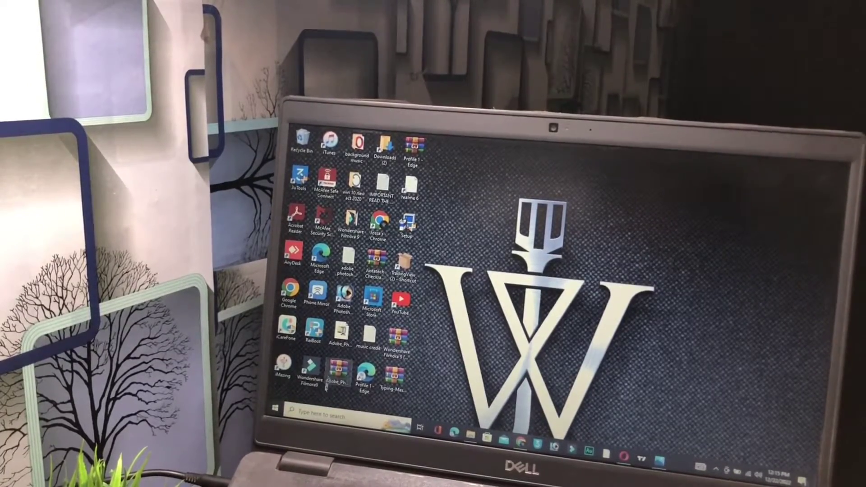
# Step: Launch the Run app from the Start menu and run %localappdata%
pyautogui.press('super')
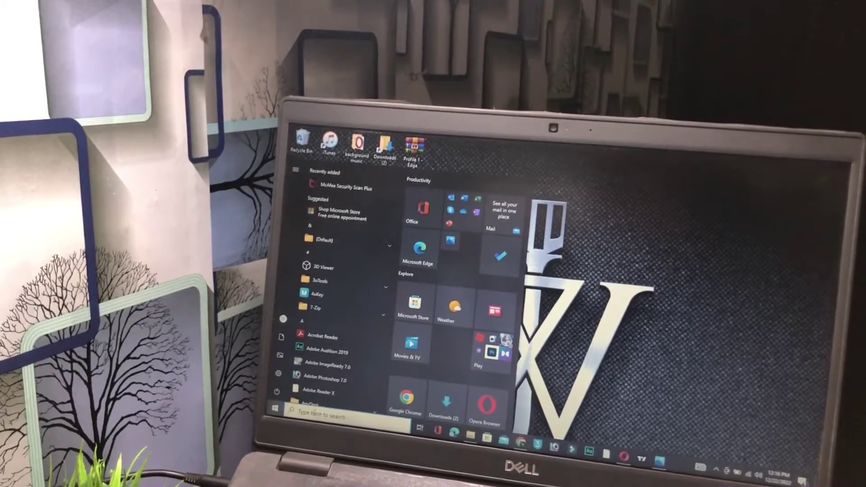
pyautogui.press('super')
pyautogui.press('super')
pyautogui.write('run')
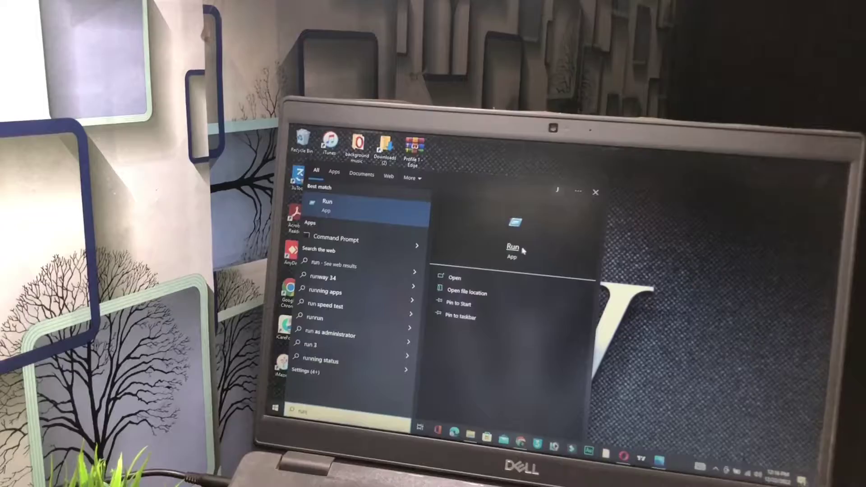
pyautogui.click(514, 247)
pyautogui.write('%localappdata%')
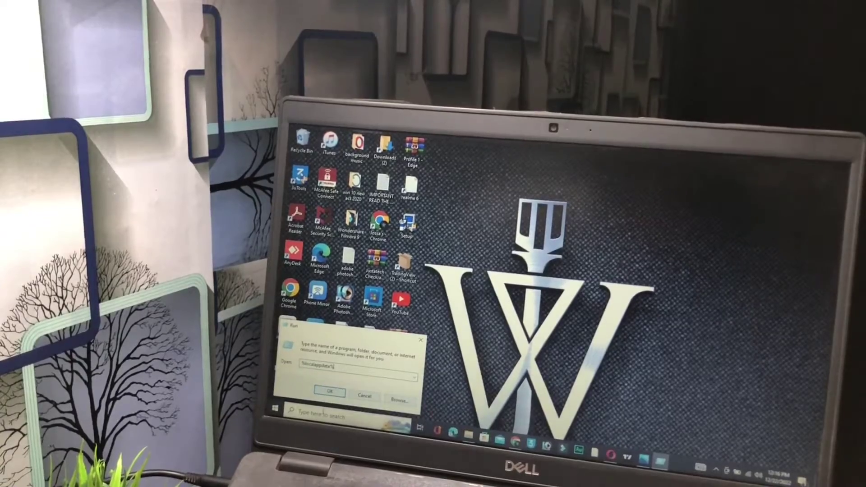
pyautogui.press('Return')
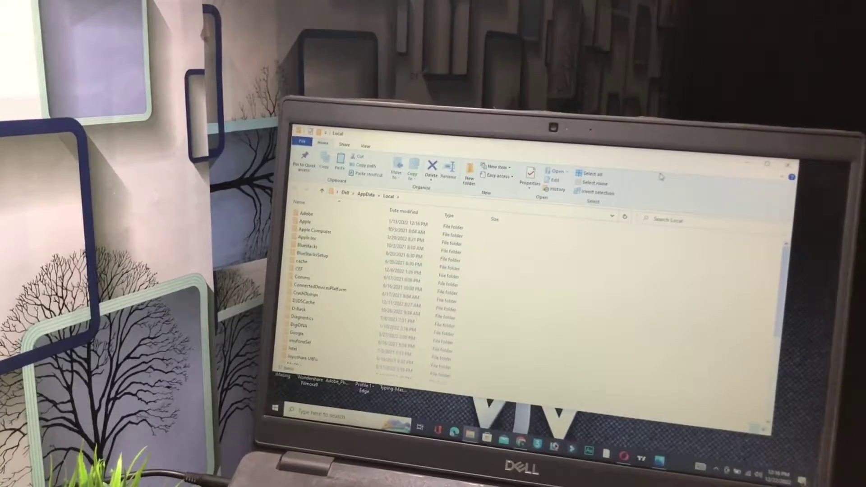
# Step: Close the AppData Local folder window
pyautogui.click(787, 166)
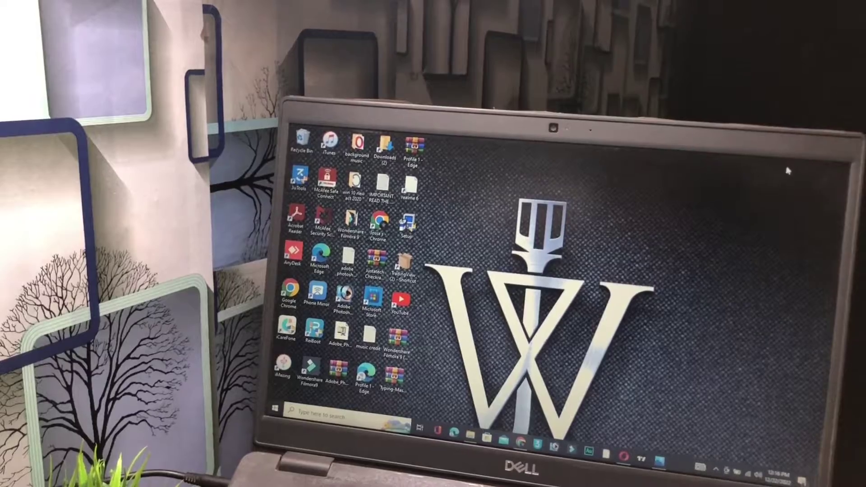
pyautogui.rightClick(585, 245)
pyautogui.moveTo(605, 258)
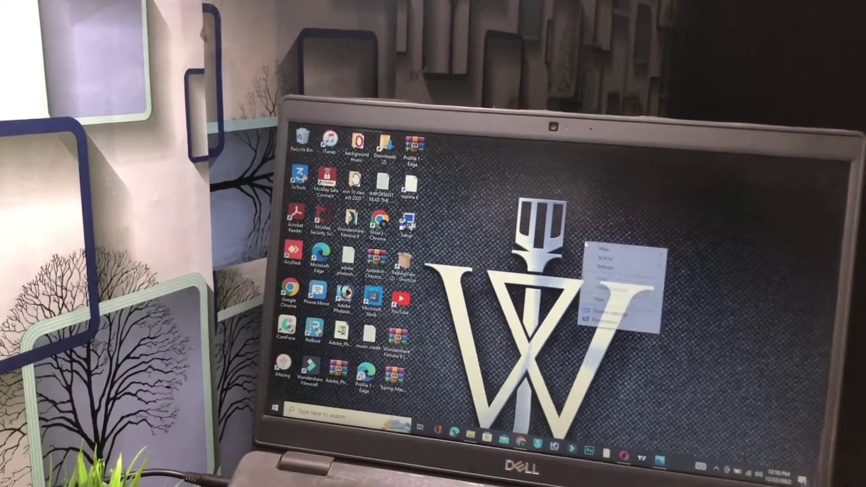
pyautogui.click(604, 268)
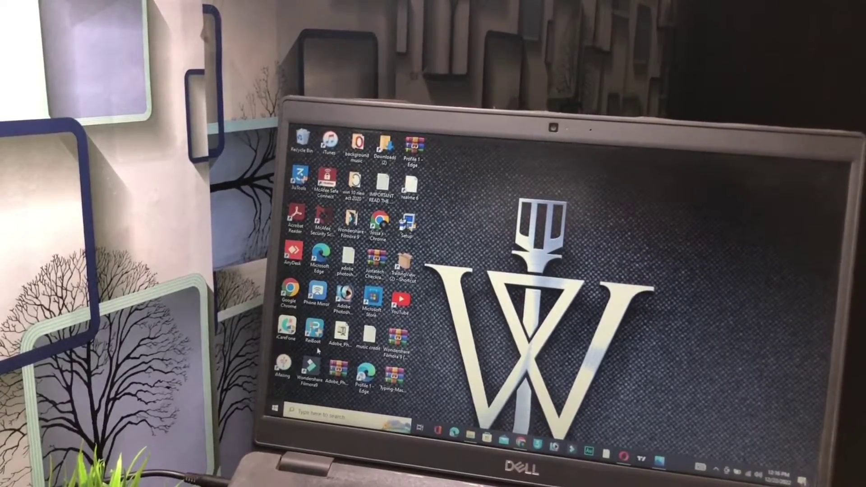
pyautogui.press('super')
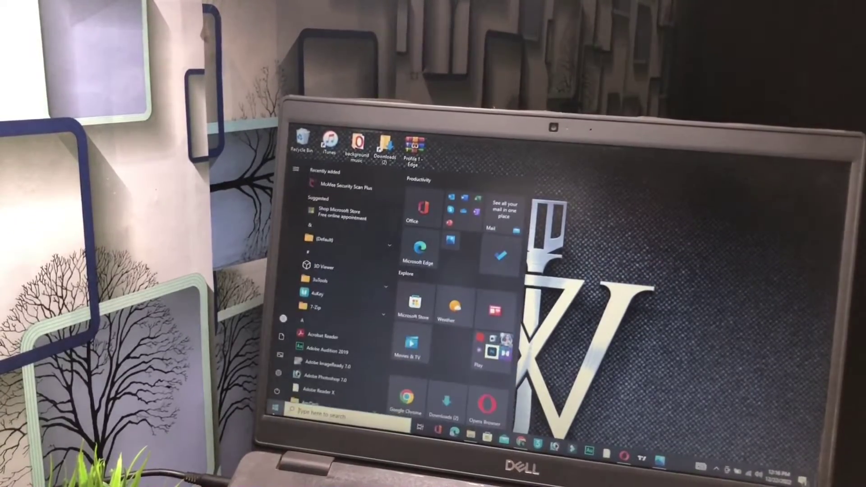
pyautogui.click(279, 374)
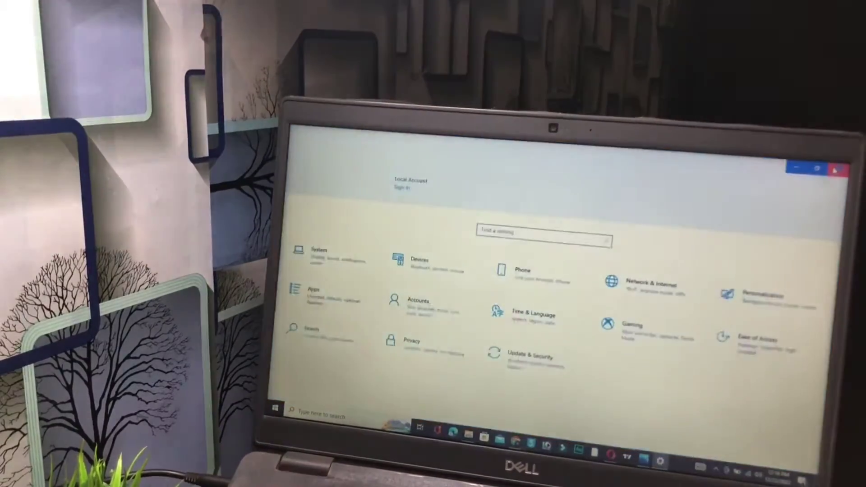
pyautogui.click(837, 170)
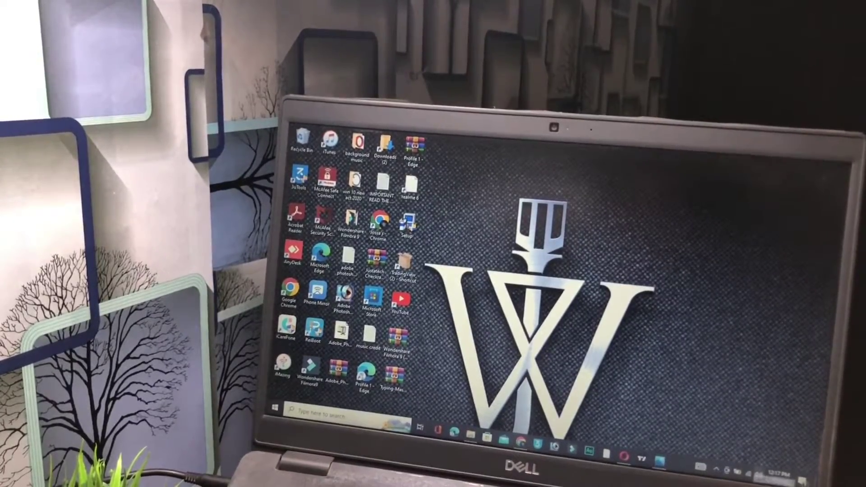
pyautogui.click(748, 472)
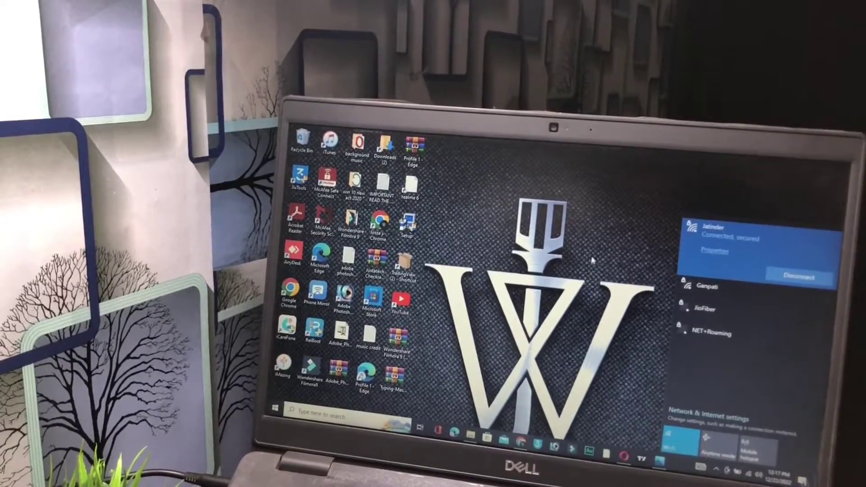
pyautogui.click(590, 259)
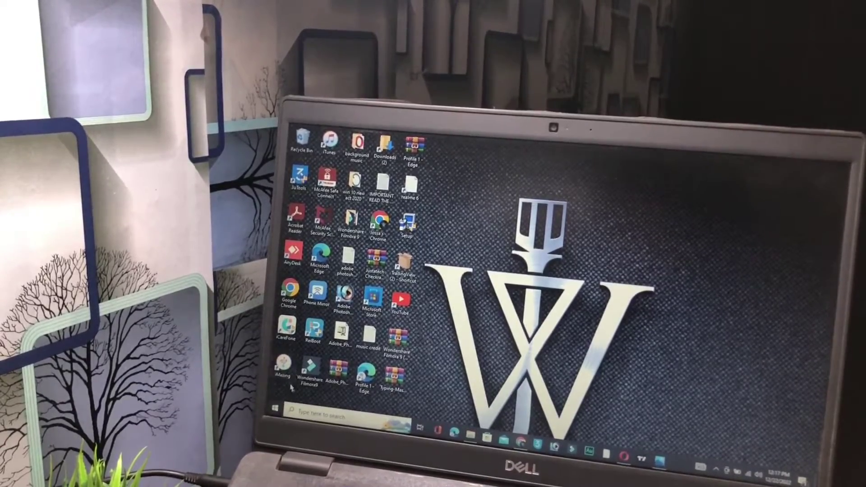
pyautogui.press('super')
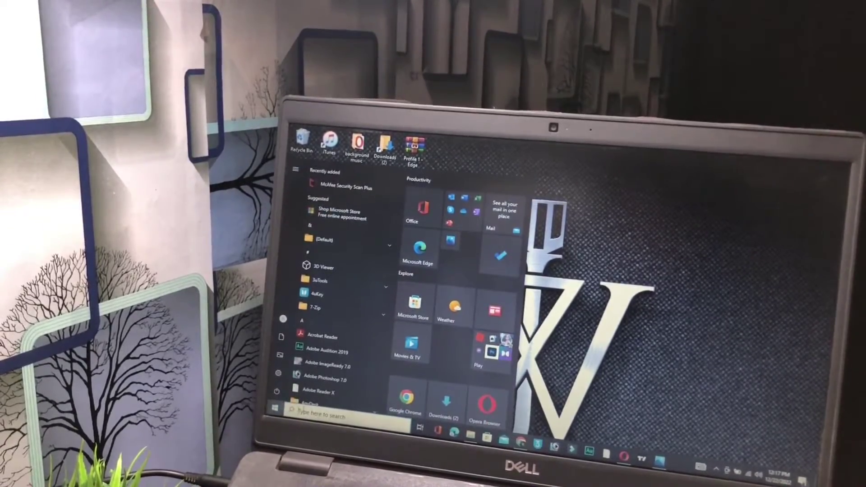
pyautogui.write('run')
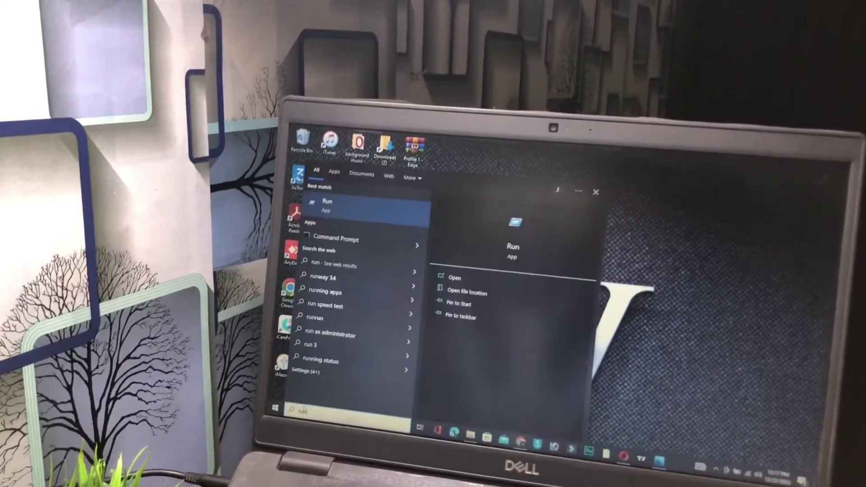
pyautogui.press('Return')
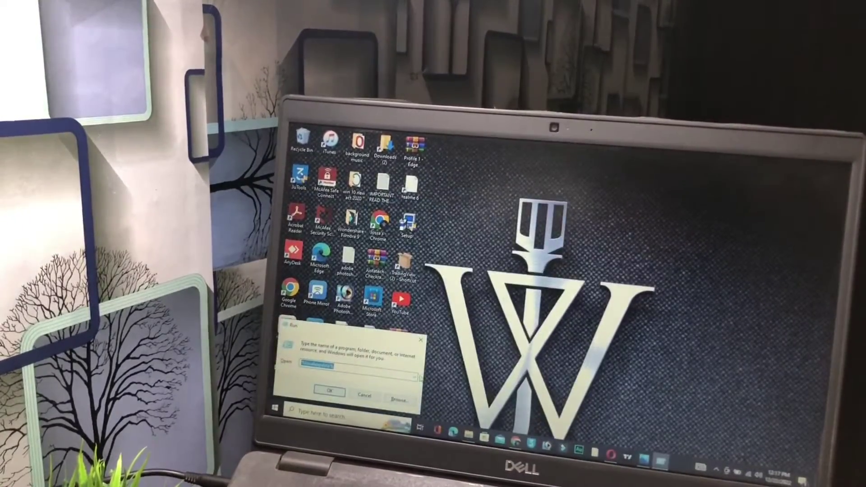
pyautogui.click(329, 392)
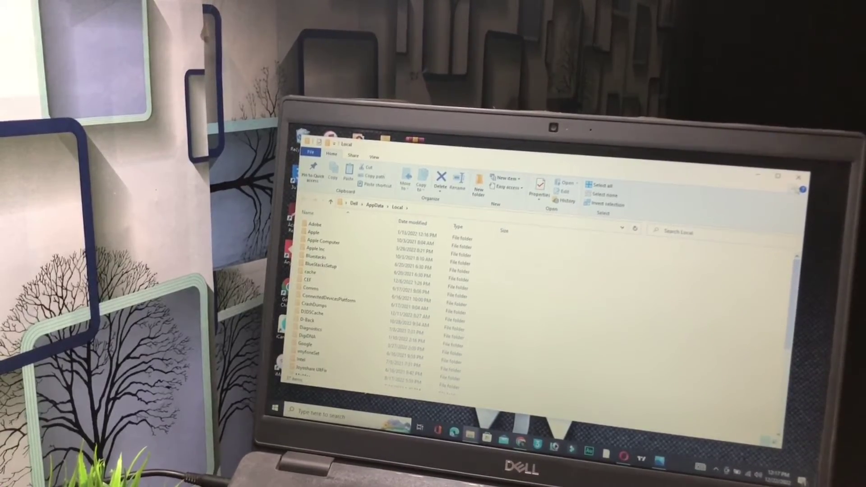
pyautogui.click(797, 178)
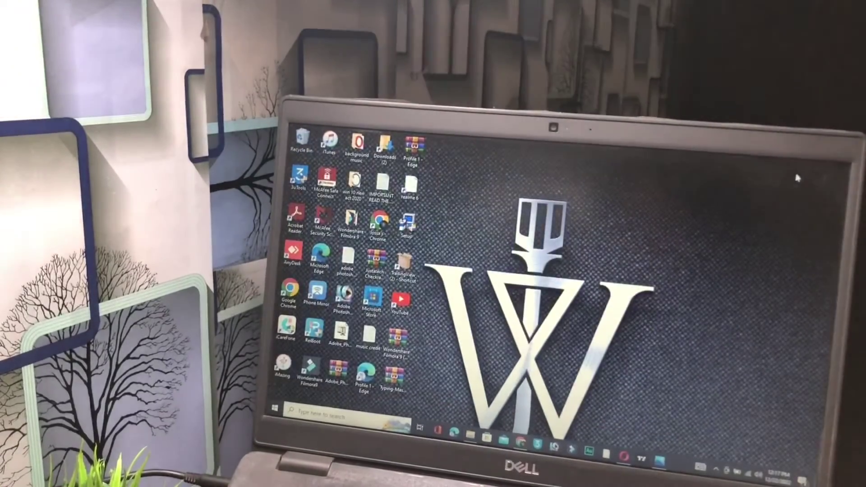